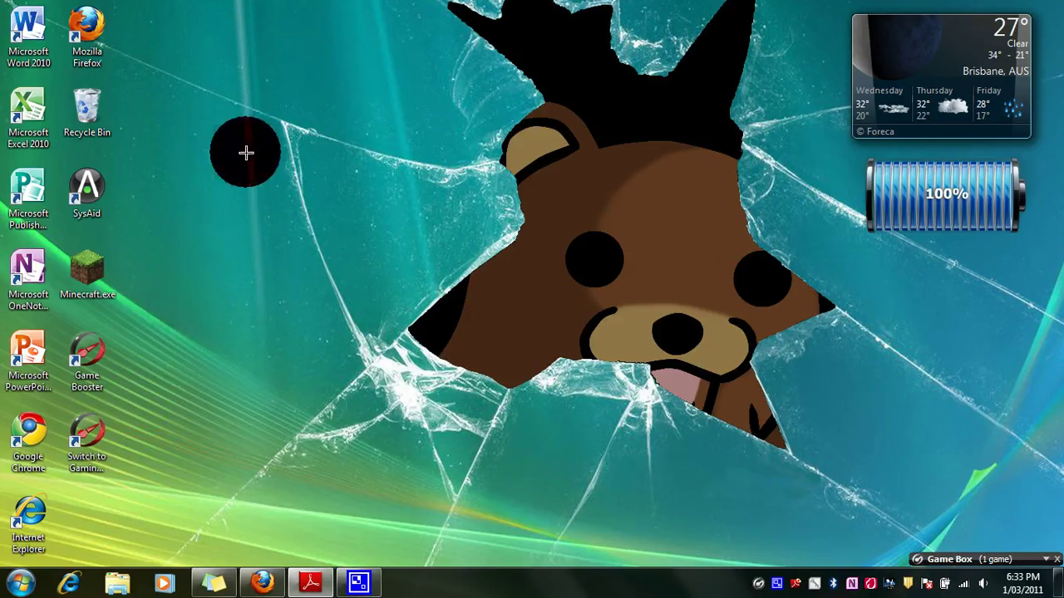
# - Launch Minecraft.exe from the desktop and log in to reach the game's title screen
pyautogui.click(111, 264)
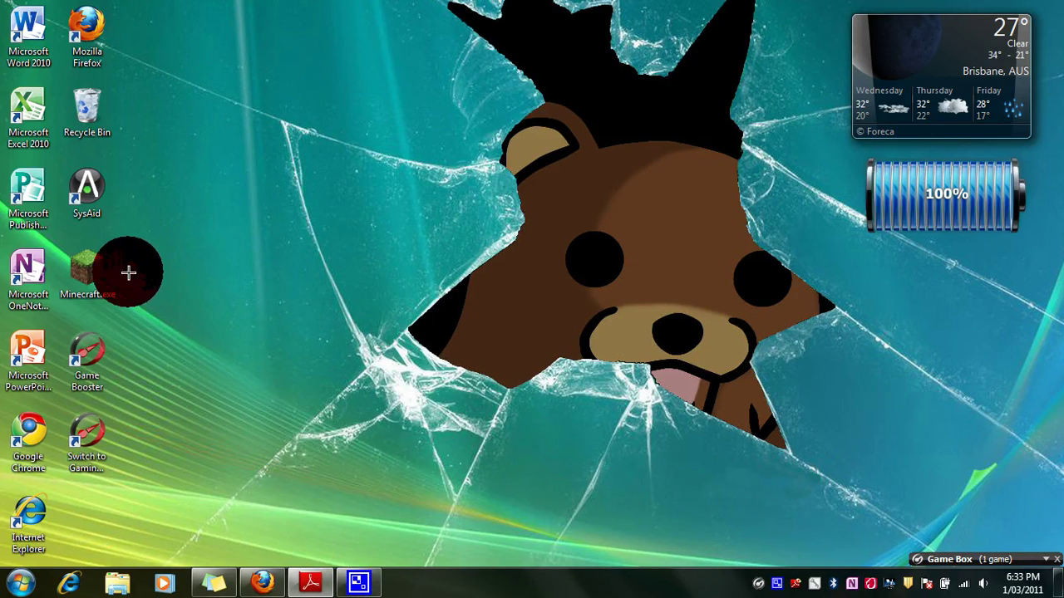
pyautogui.click(114, 271)
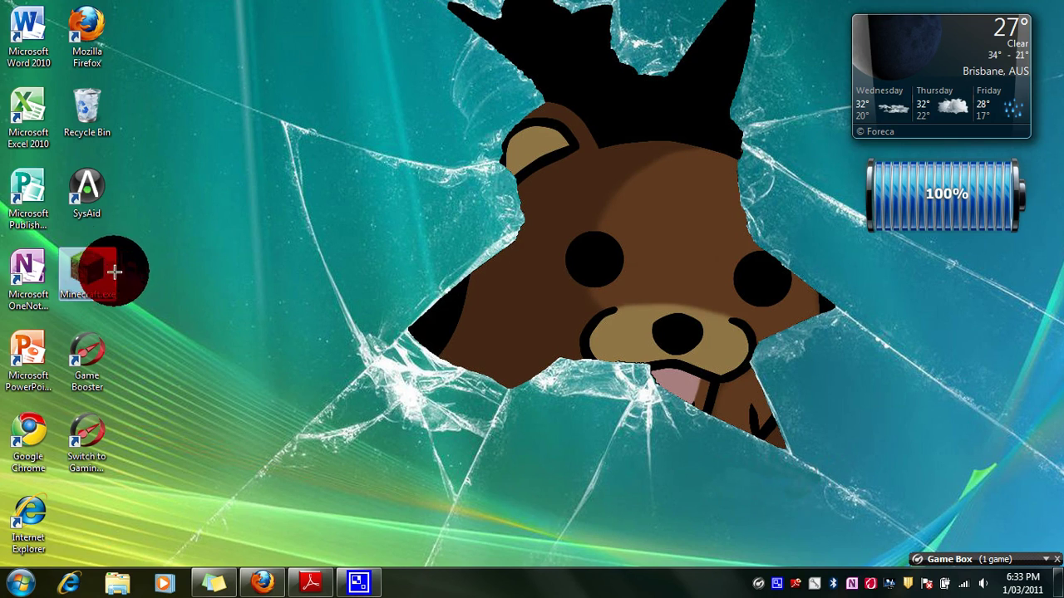
pyautogui.click(527, 290)
pyautogui.click(822, 449)
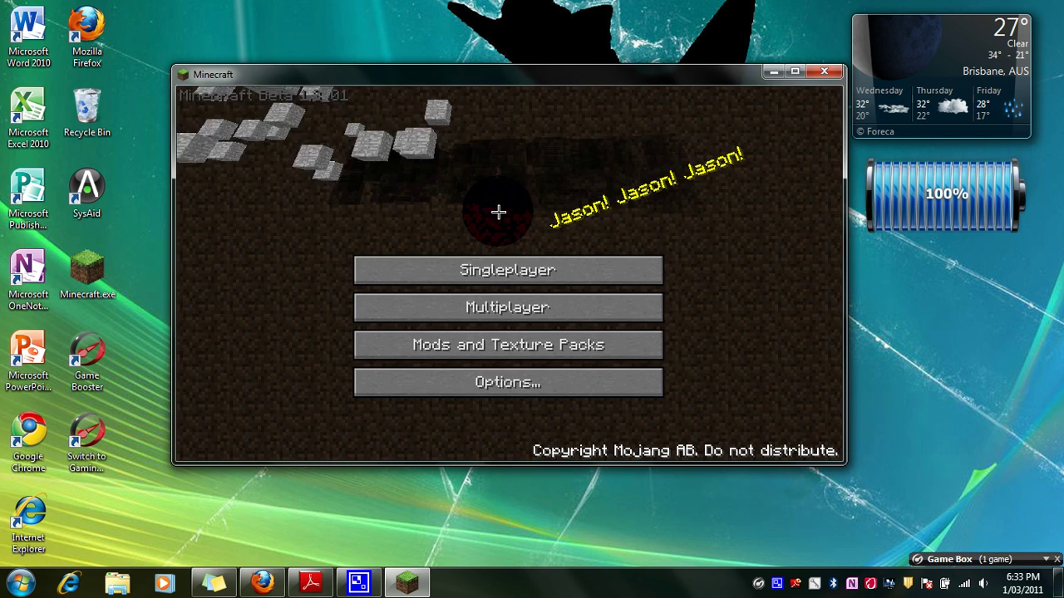
# - Load the singleplayer world named New World
pyautogui.click(493, 253)
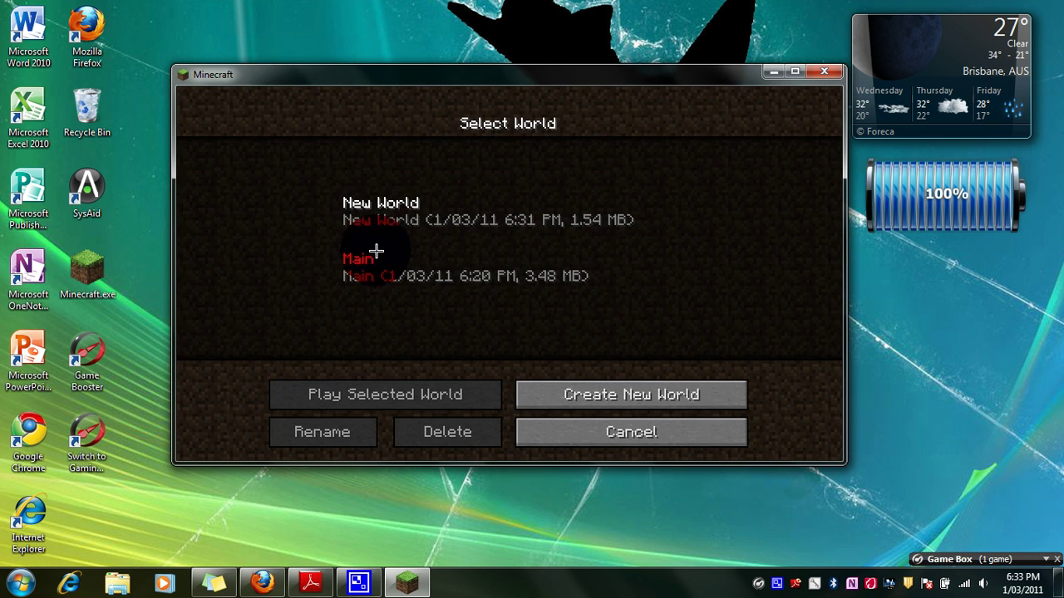
pyautogui.click(388, 215)
pyautogui.click(418, 397)
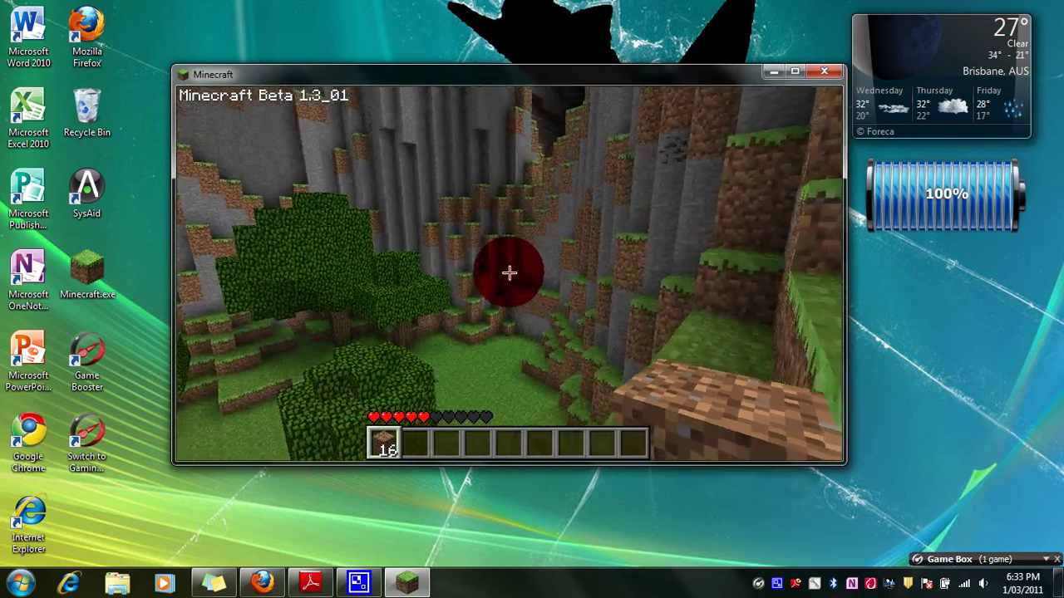
# - Save and leave the world, and minimise the Minecraft window
pyautogui.press('Escape')
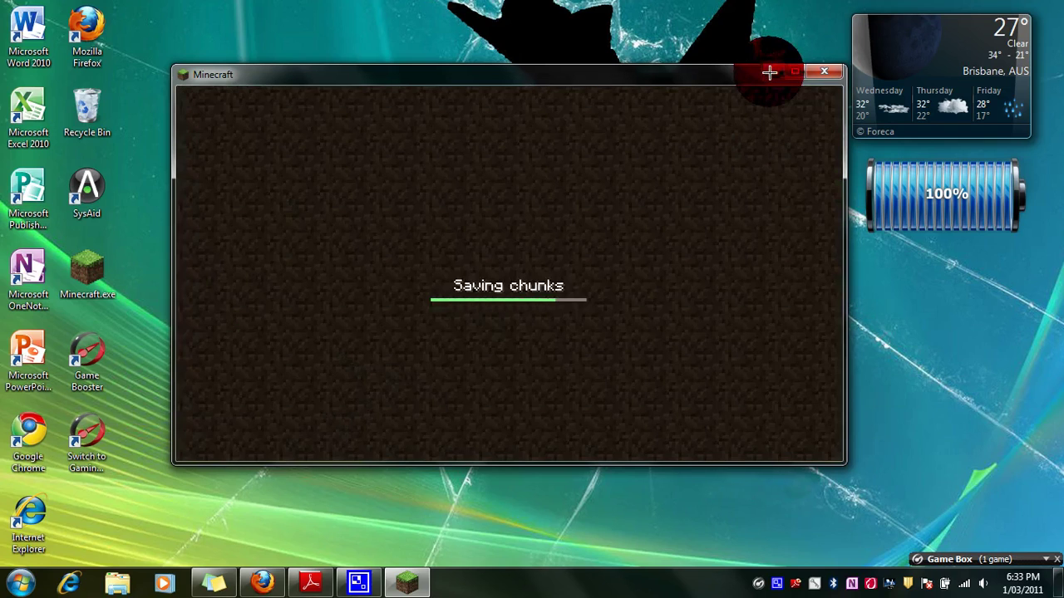
pyautogui.click(769, 72)
# - Switch to Firefox and search Google for "game booster"
pyautogui.click(262, 585)
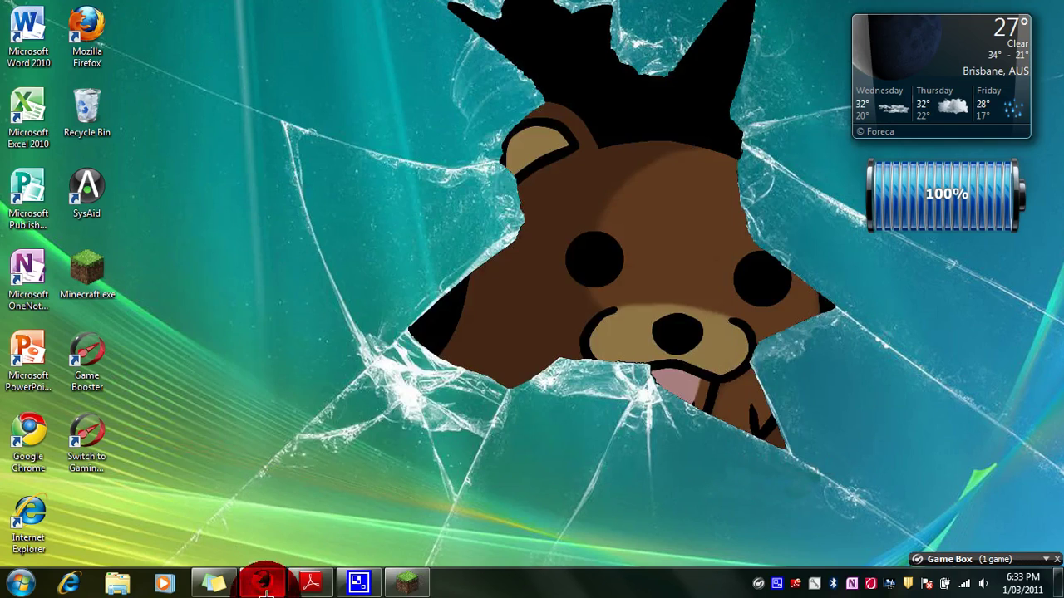
pyautogui.click(565, 309)
pyautogui.write('g')
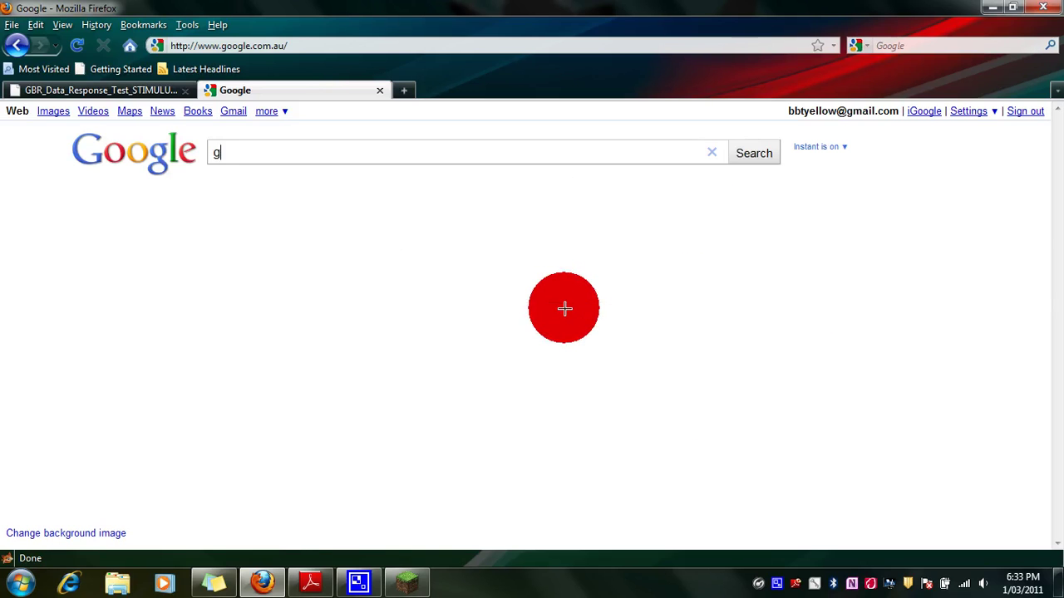
pyautogui.write('ame booster')
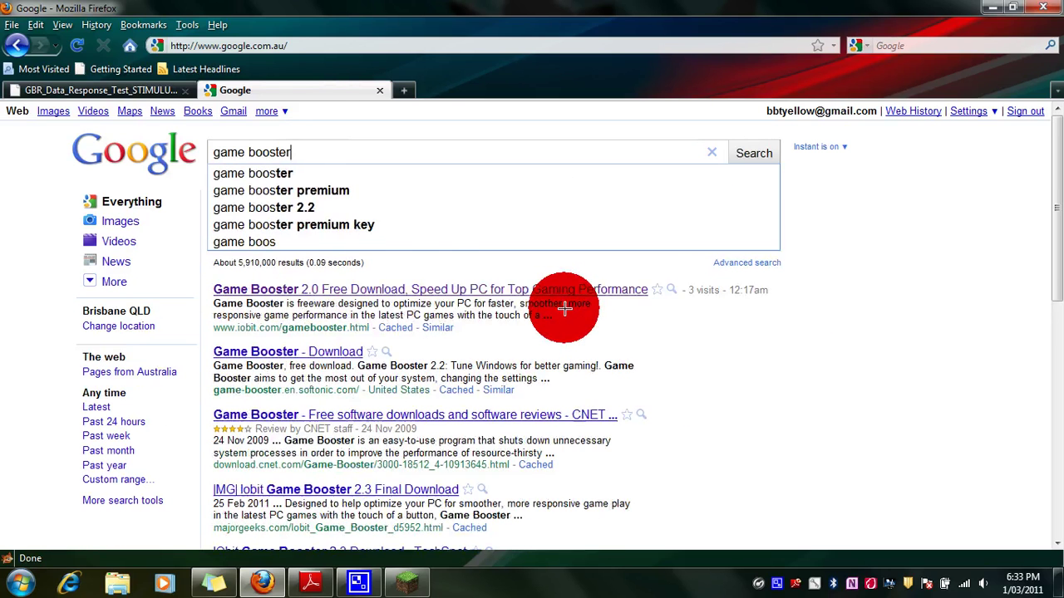
pyautogui.press('Return')
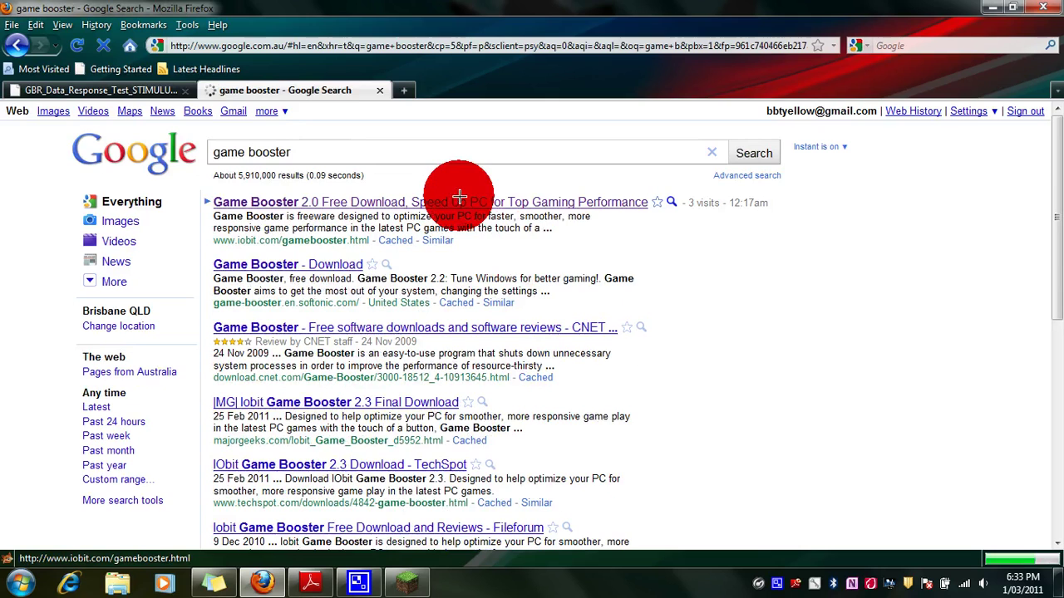
# - Open IObit's Game Booster page from the results and follow the download of the free Game Booster 2 edition
pyautogui.click(459, 197)
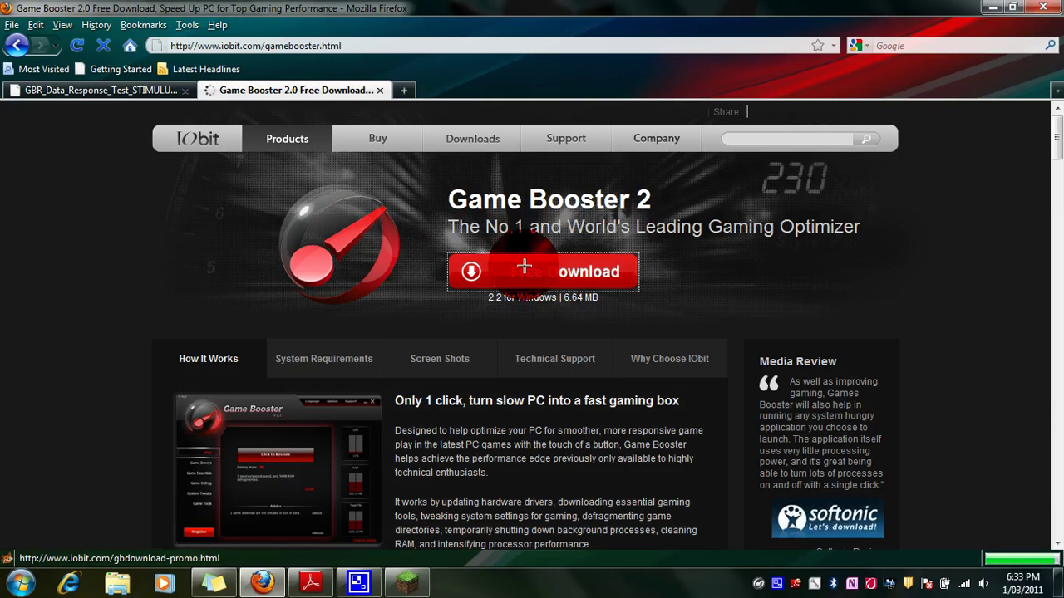
pyautogui.click(524, 266)
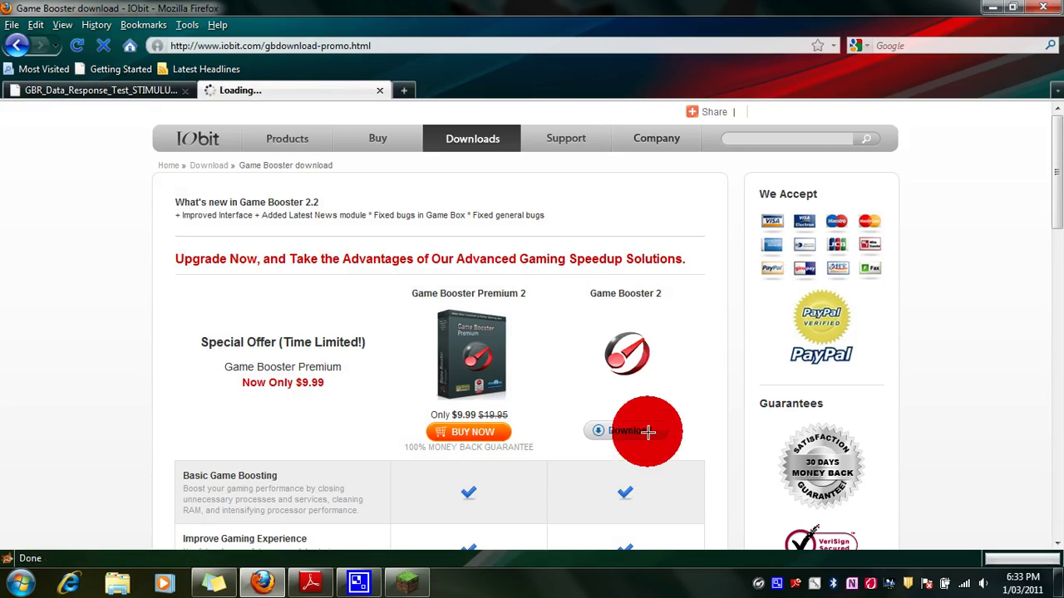
pyautogui.click(649, 431)
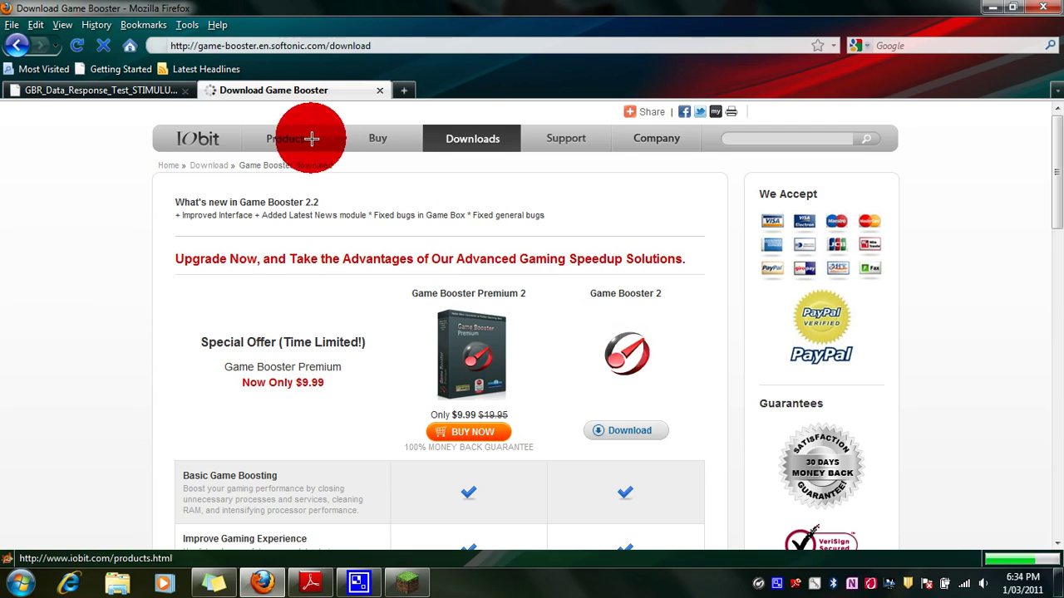
# - Start the free Game Booster download on the Softonic page, and leave the download page and minimise Firefox
pyautogui.scroll(-12, 646, 285)
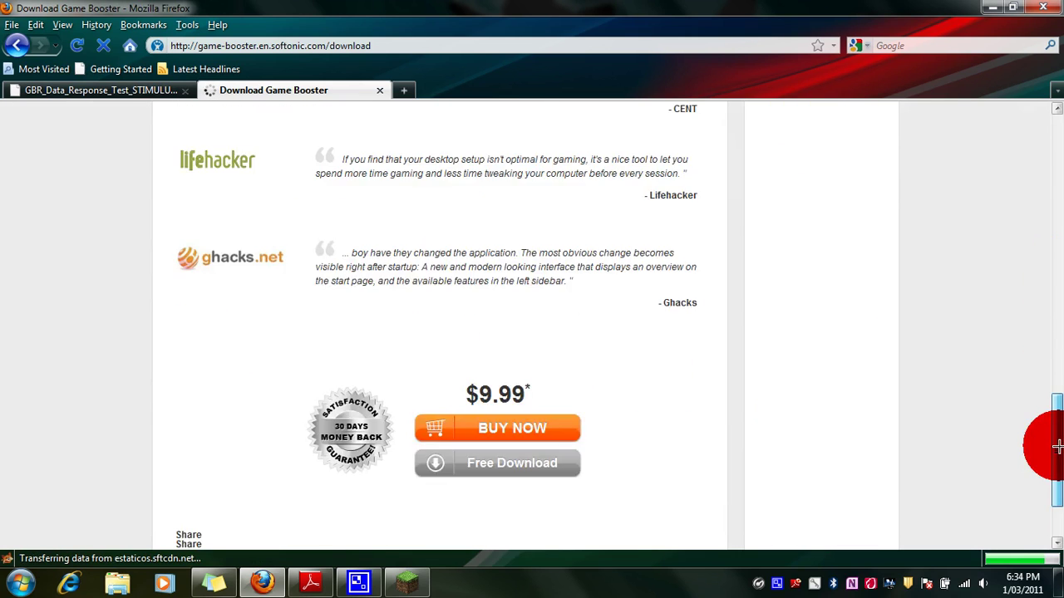
pyautogui.moveTo(1056, 446); pyautogui.dragTo(1038, 118)
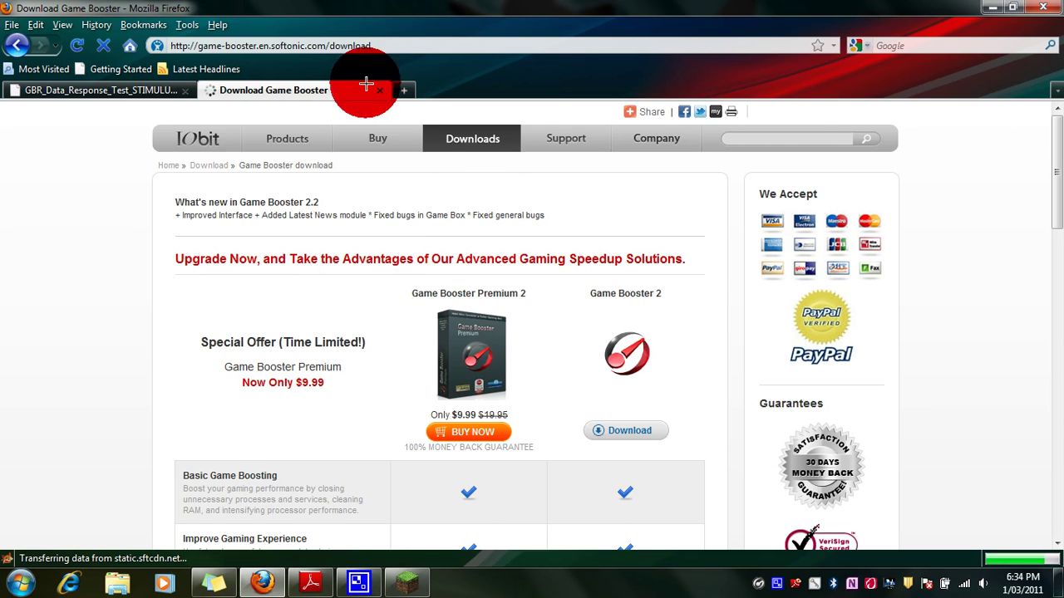
pyautogui.scroll(-3, 386, 274)
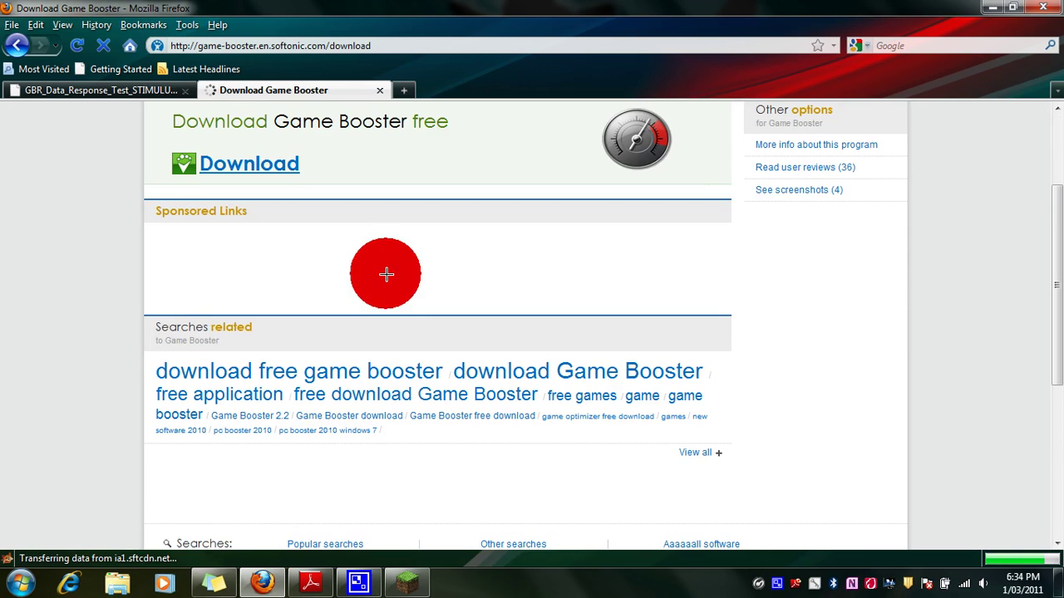
pyautogui.scroll(3, 386, 275)
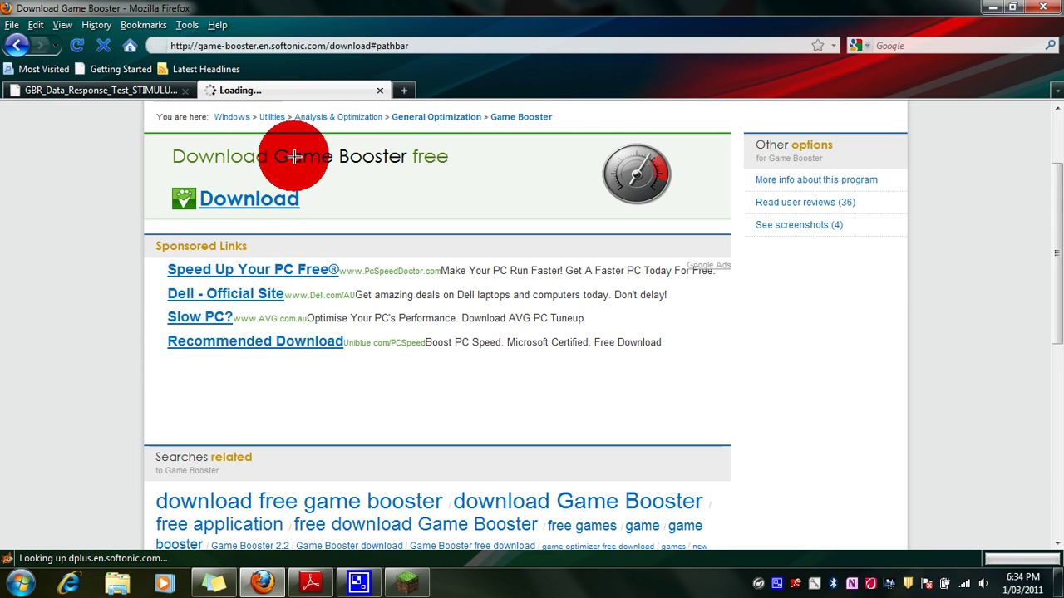
pyautogui.click(254, 193)
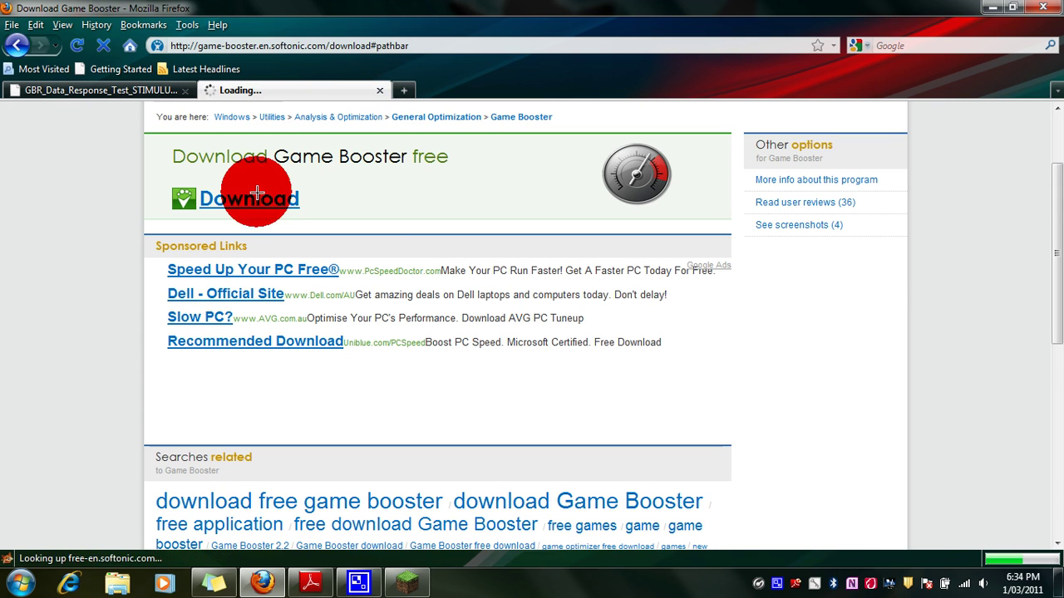
pyautogui.click(402, 89)
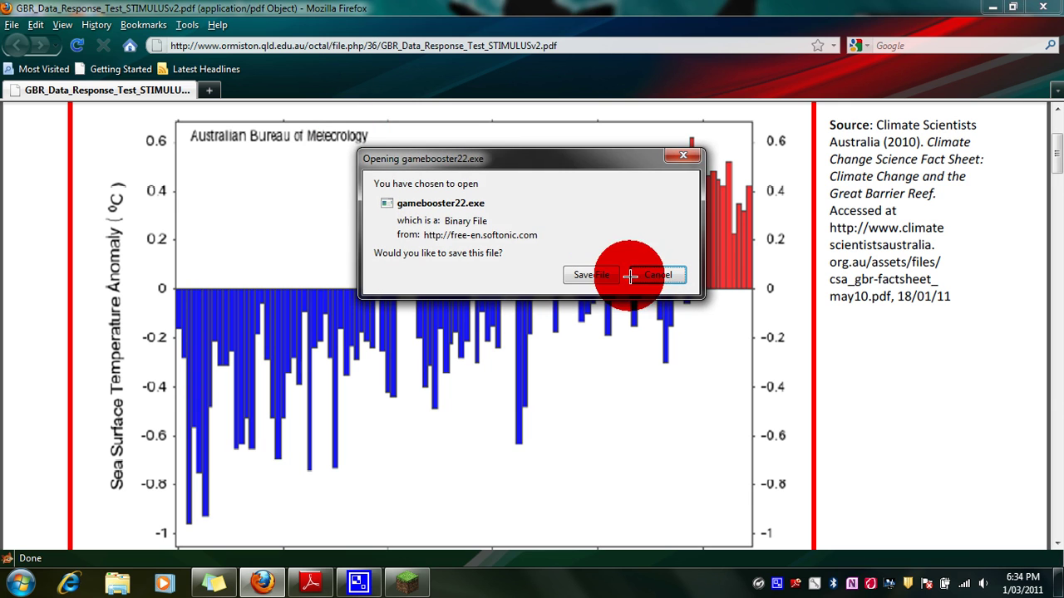
pyautogui.click(991, 7)
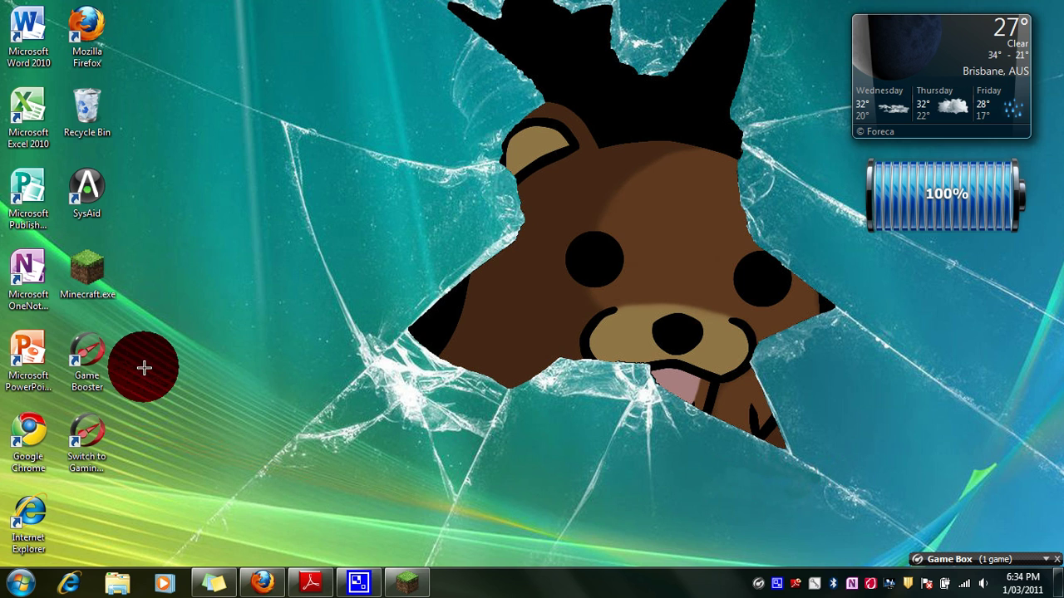
# - Open the installed Game Booster from the desktop, view its Game Tools section and return to the Main section
pyautogui.click(97, 363)
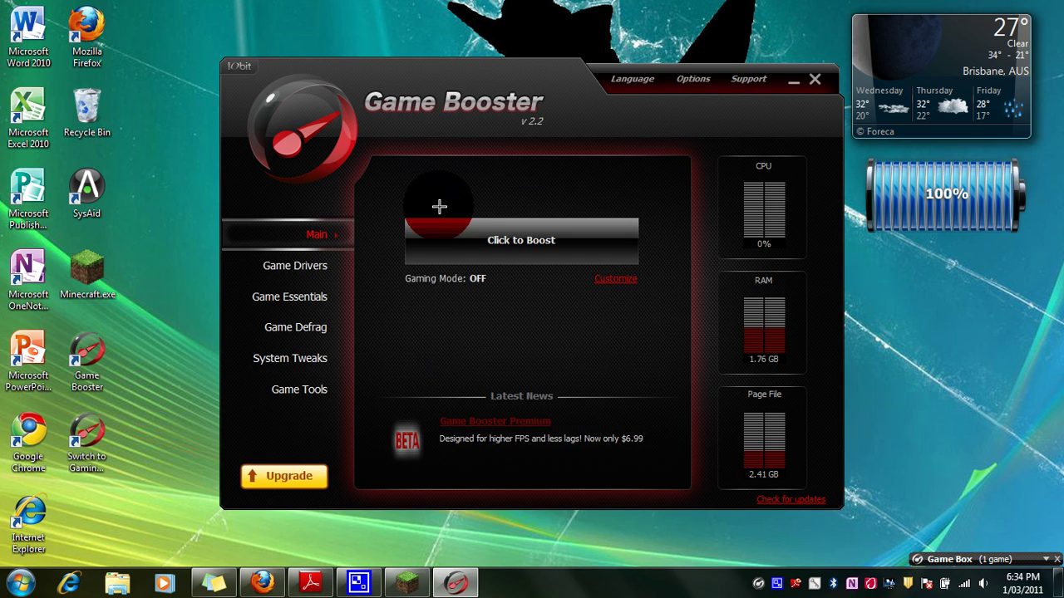
pyautogui.click(299, 389)
pyautogui.click(305, 234)
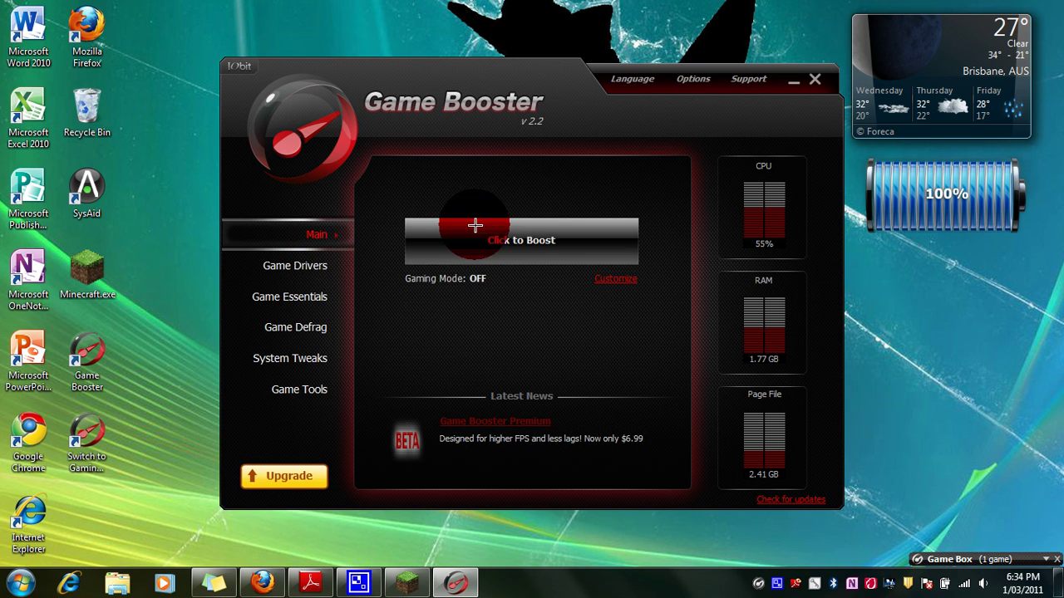
# - Start the boost setup and accept the preselected unnecessary Windows services and non-Windows services for closing
pyautogui.click(494, 251)
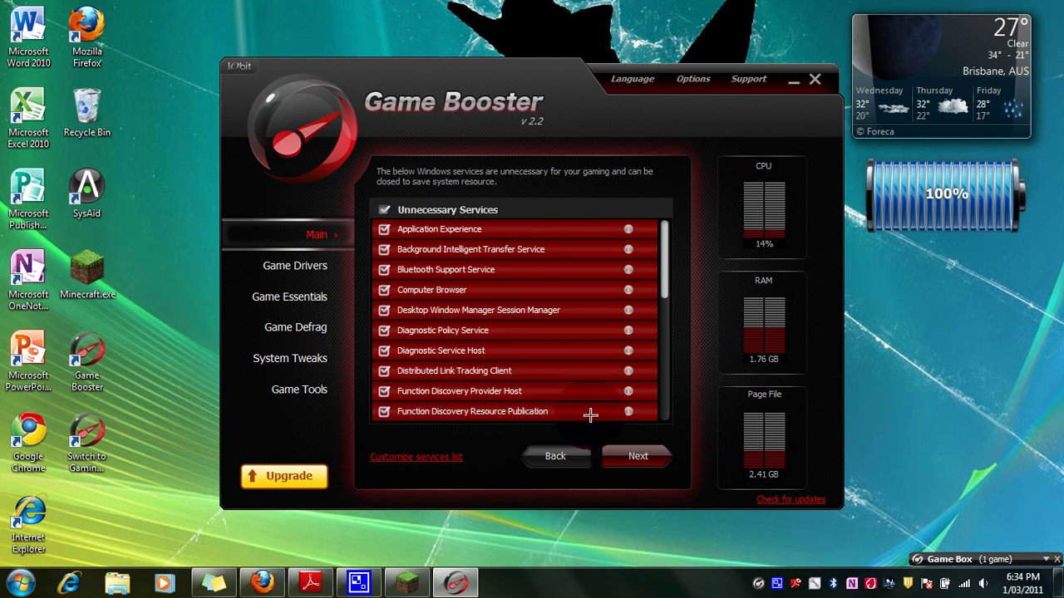
pyautogui.click(619, 453)
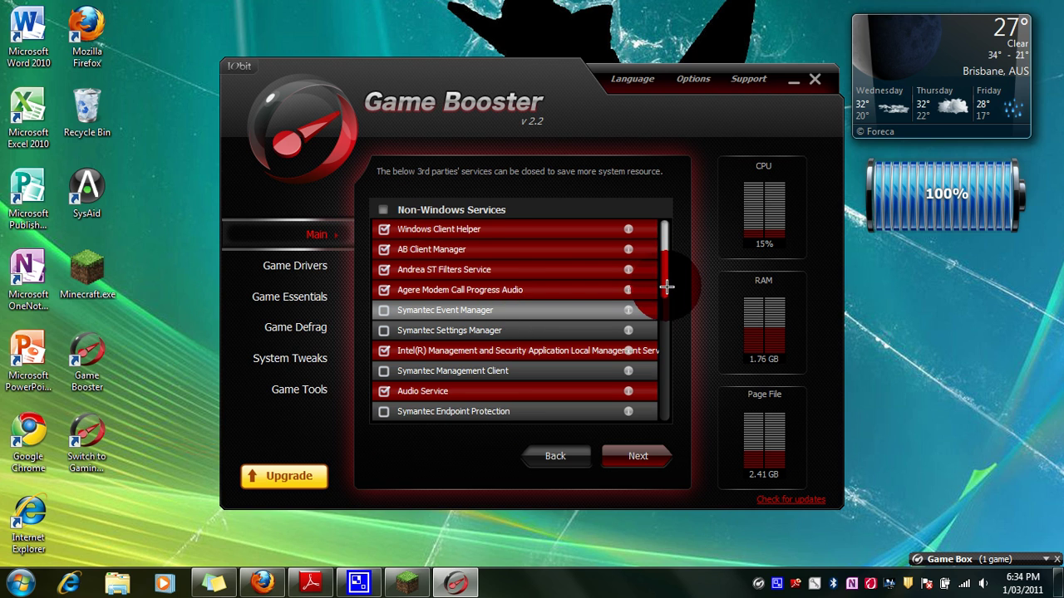
pyautogui.scroll(-1, 566, 293)
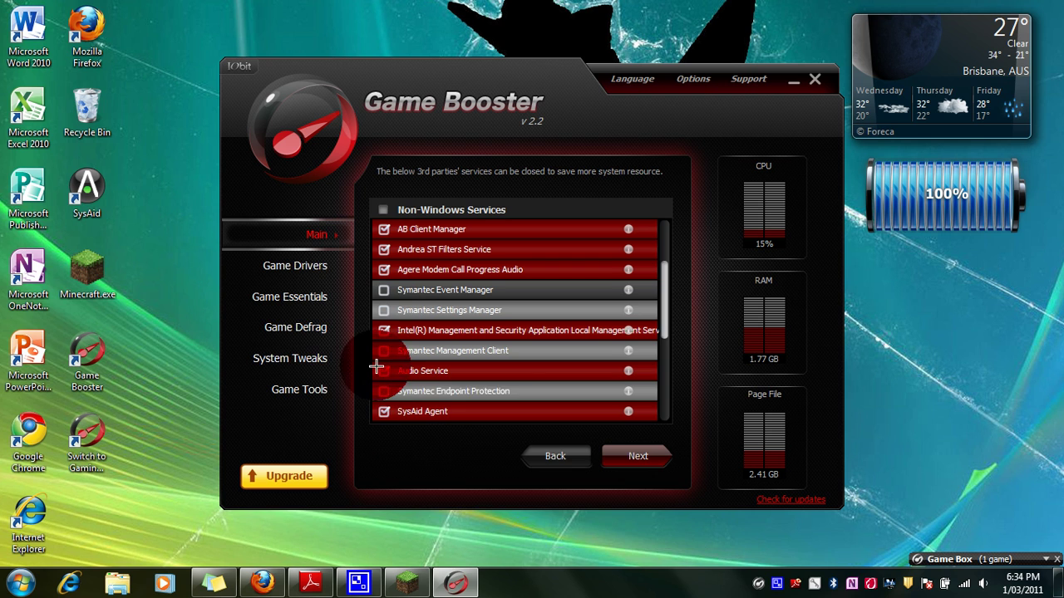
pyautogui.moveTo(672, 311); pyautogui.dragTo(670, 238)
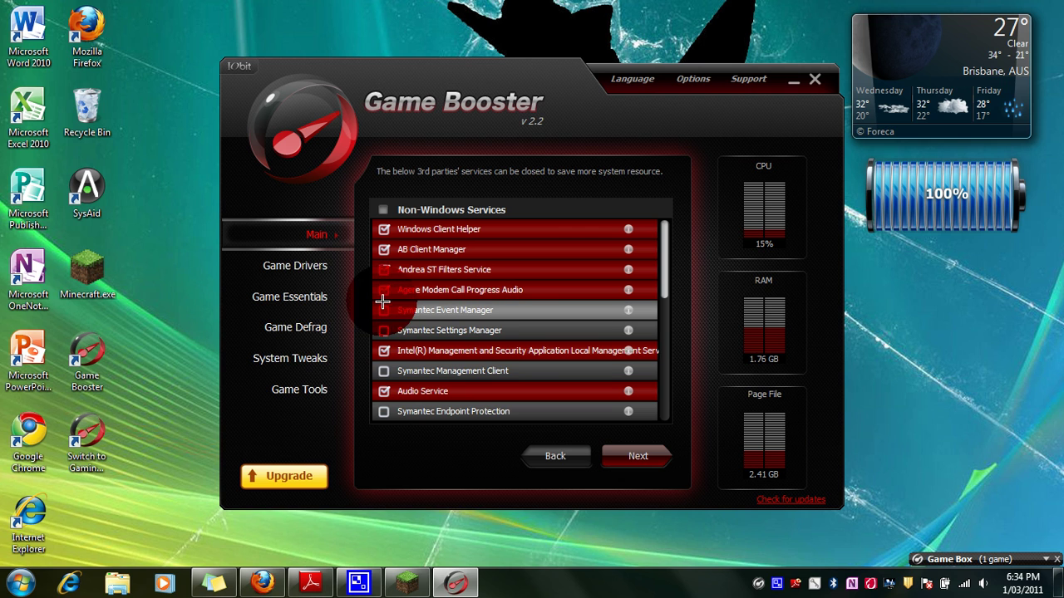
pyautogui.click(637, 460)
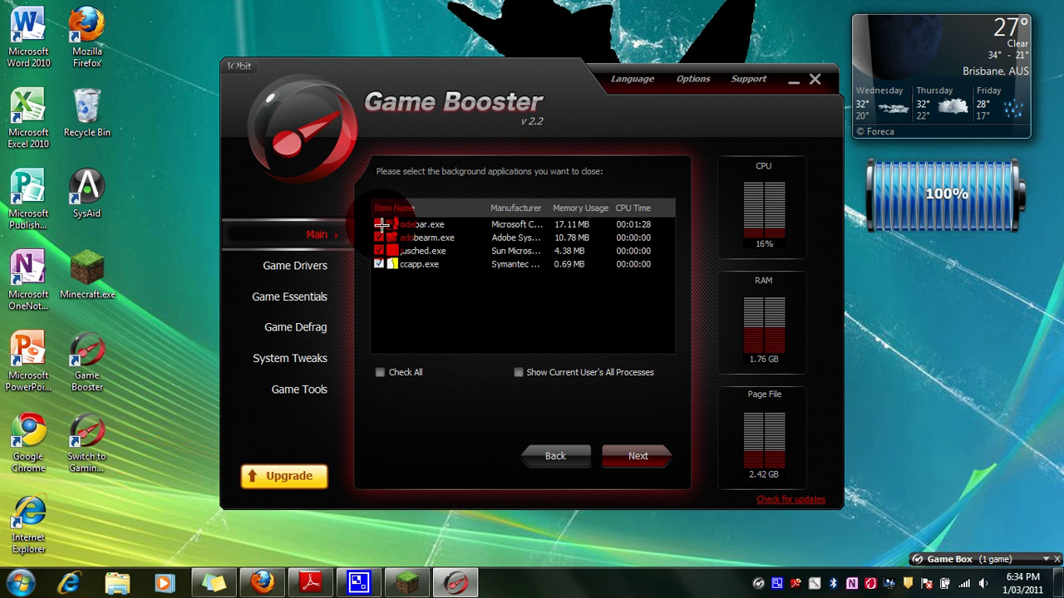
# - Exclude sidebar.exe from the background applications to close, and continue to the power plan choice
pyautogui.click(380, 225)
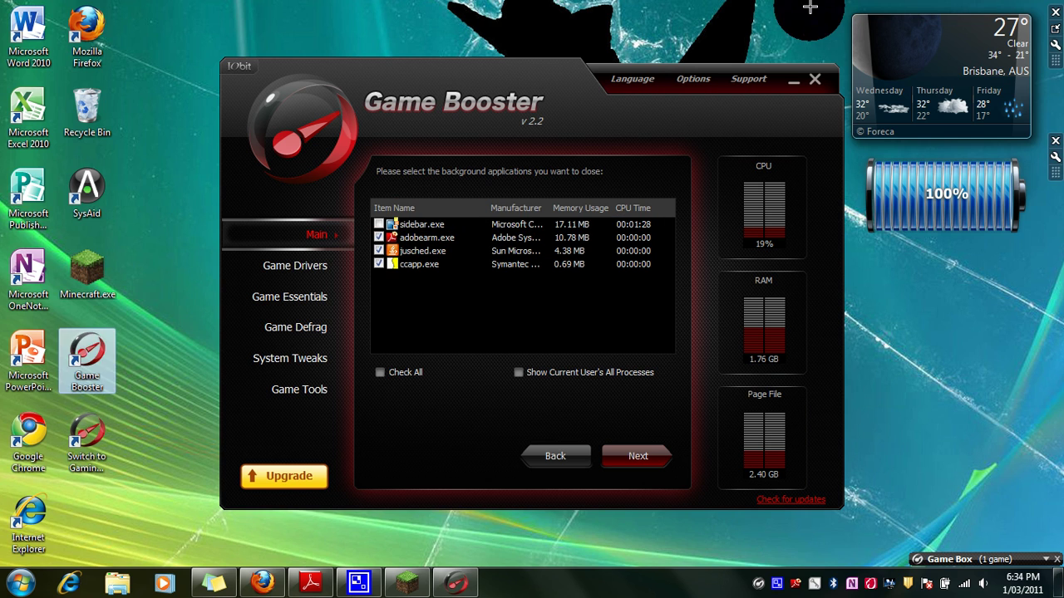
pyautogui.click(978, 180)
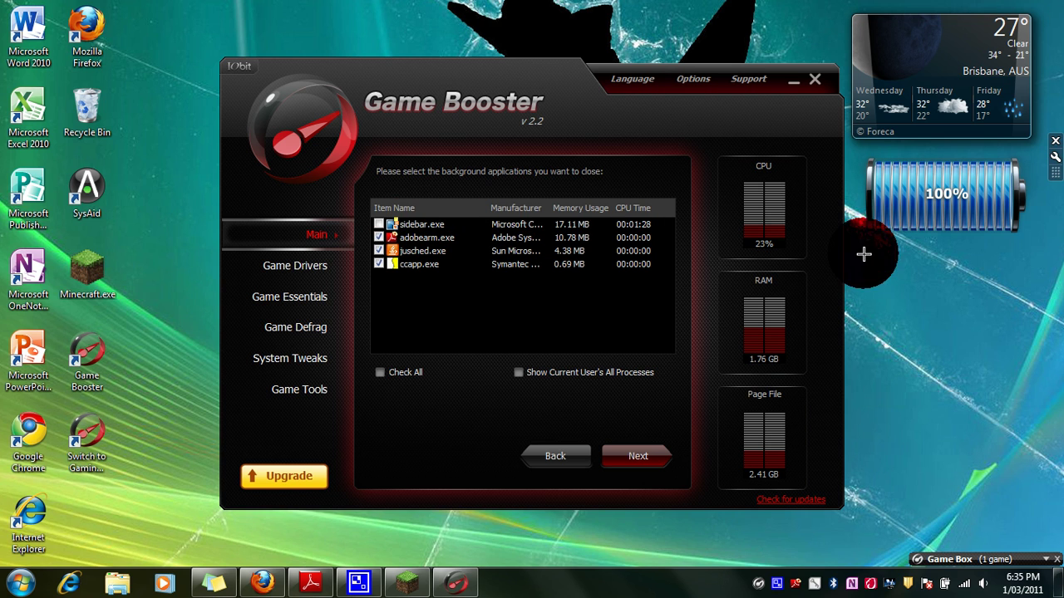
pyautogui.click(642, 459)
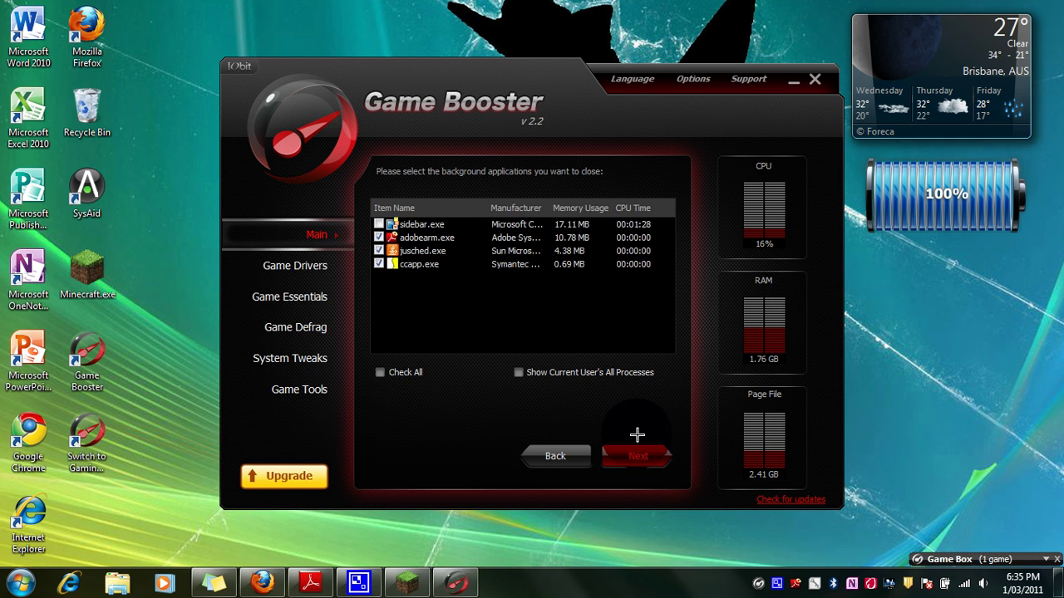
# - Choose to use the Gaming Mode Power Plan and run the boost
pyautogui.click(418, 299)
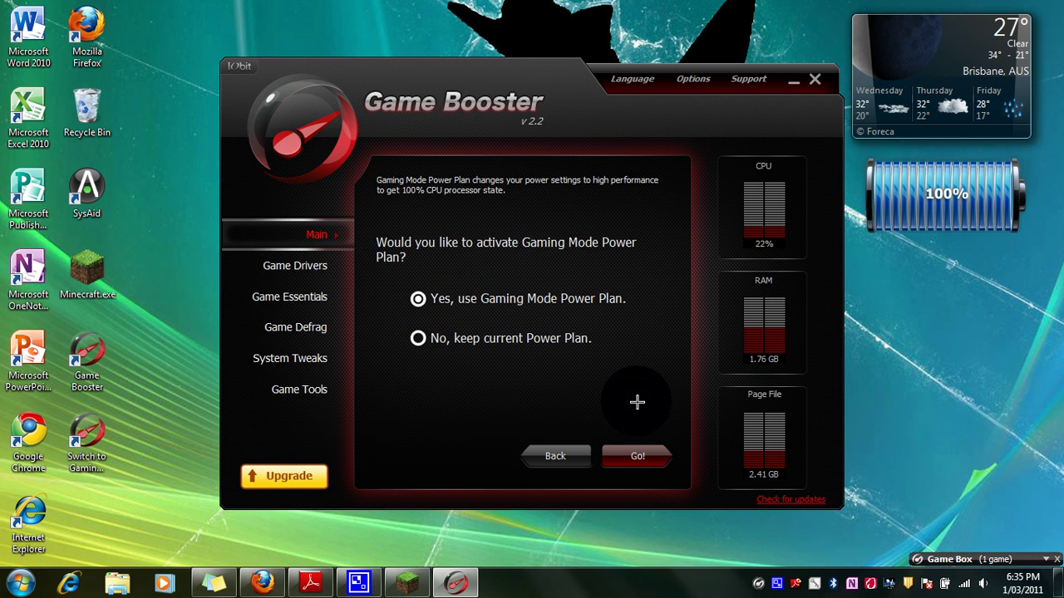
pyautogui.click(637, 457)
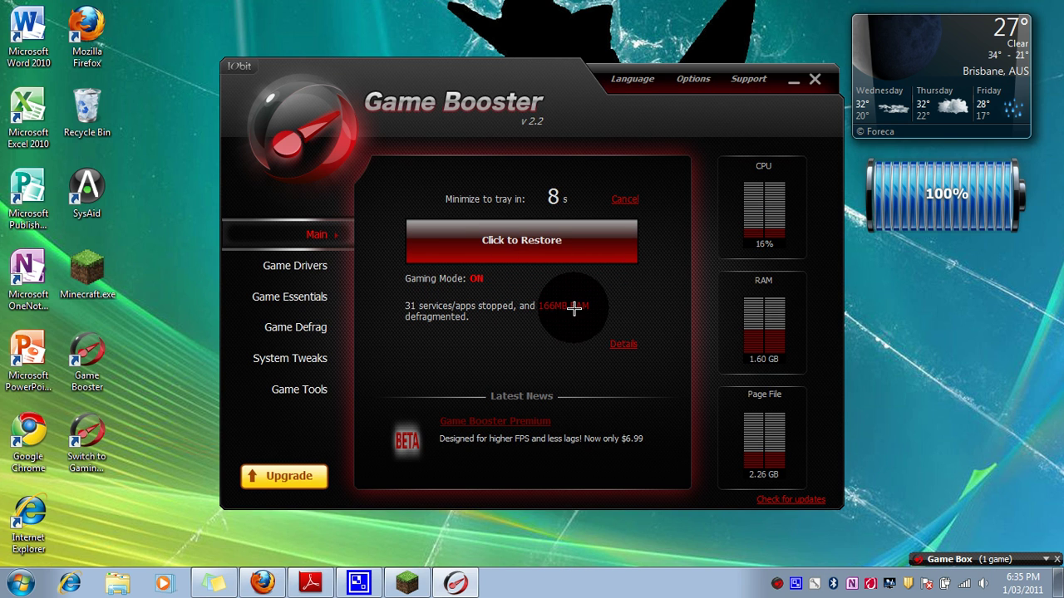
# - Expand the Game Box on the desktop and launch Minecraft from it with boosting
pyautogui.click(992, 559)
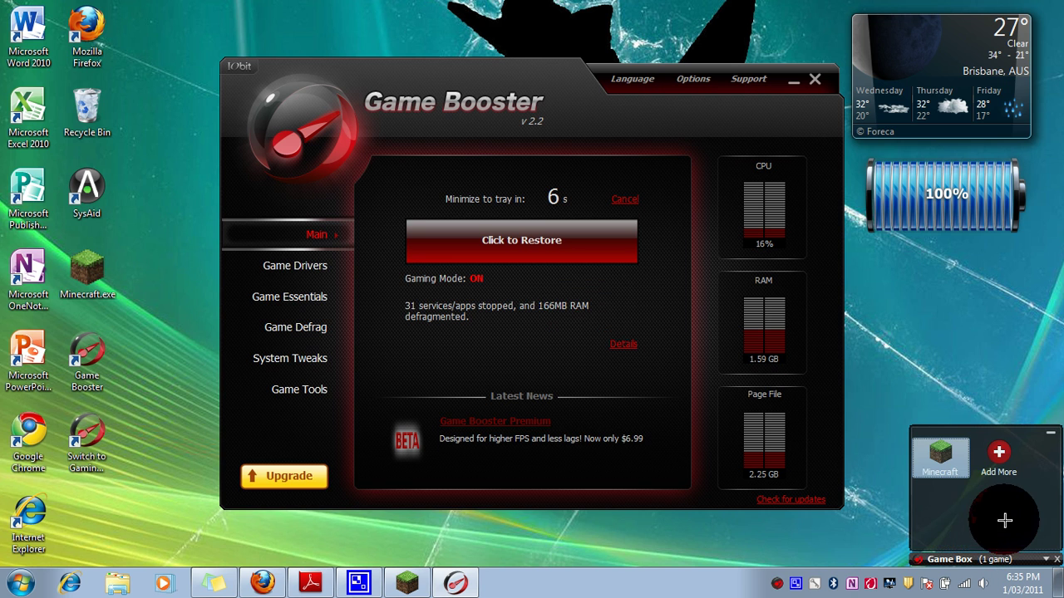
pyautogui.moveTo(97, 275); pyautogui.dragTo(995, 497)
pyautogui.click(123, 268)
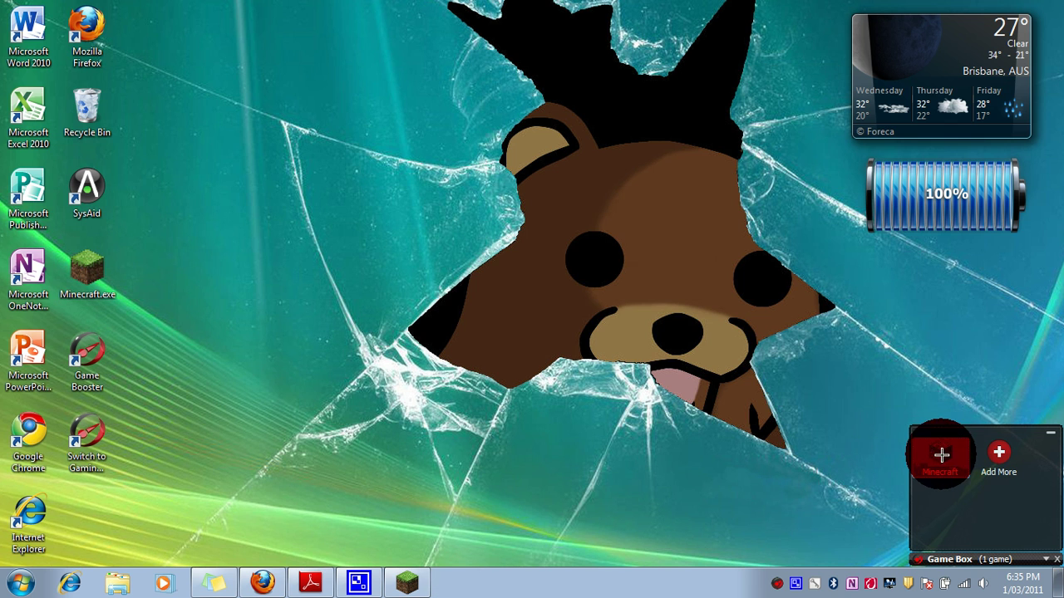
pyautogui.click(939, 453)
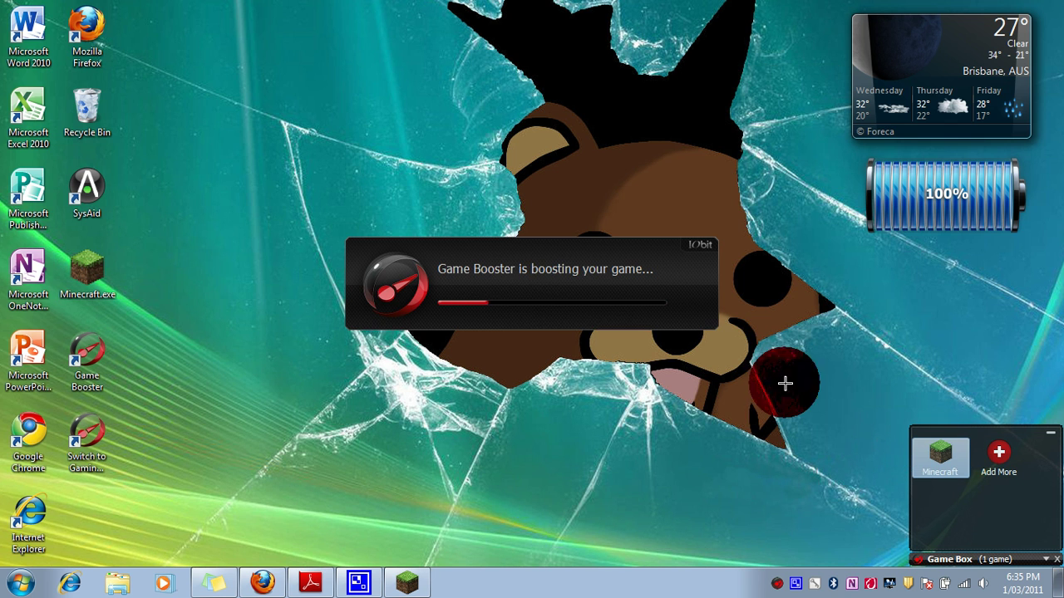
# - Log in to Minecraft with the remembered credentials and open the single-player mode
pyautogui.click(562, 275)
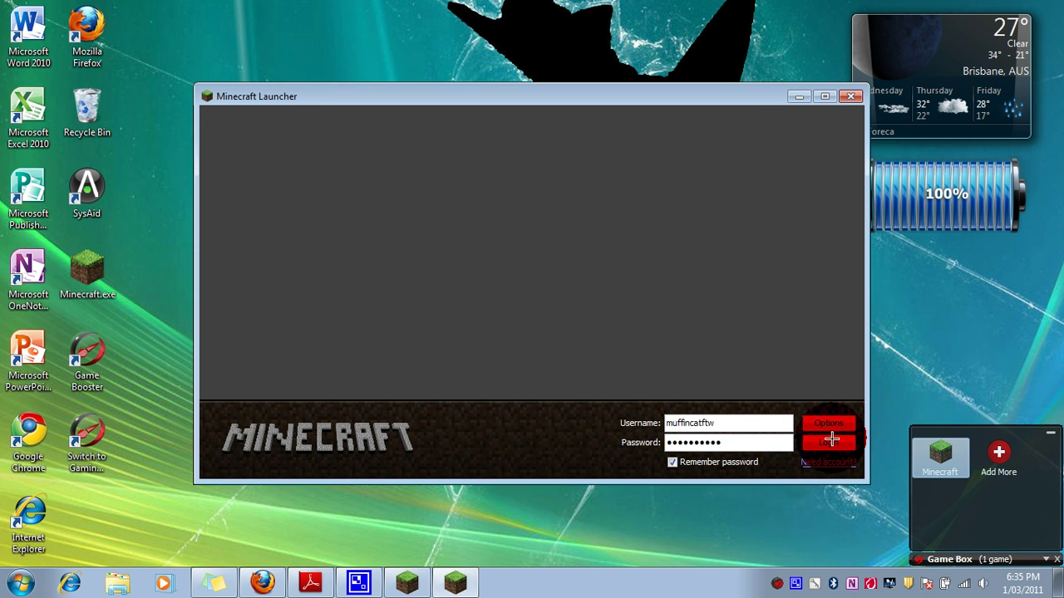
pyautogui.click(831, 440)
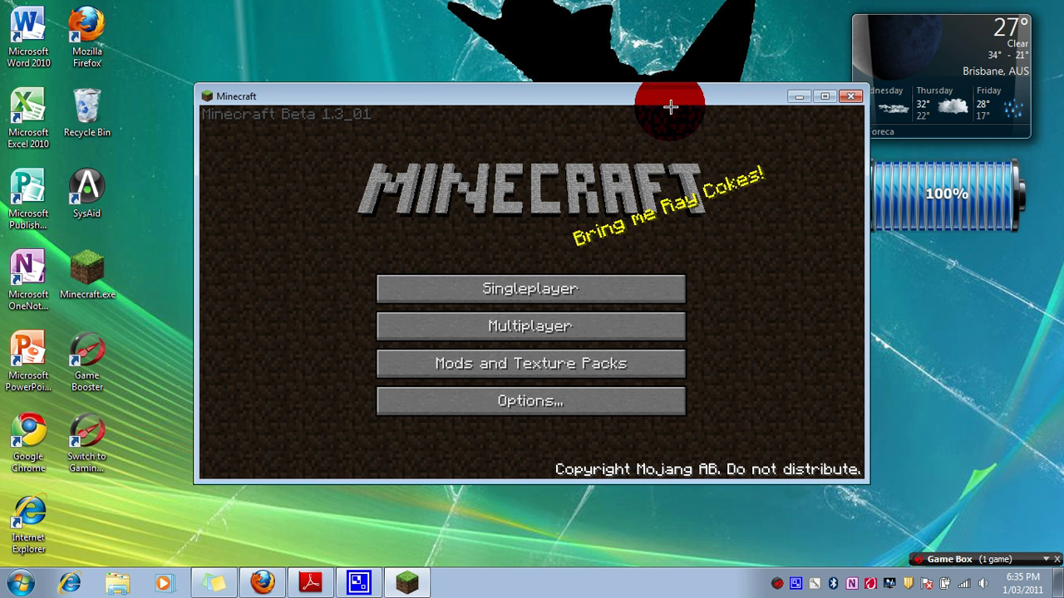
pyautogui.click(617, 289)
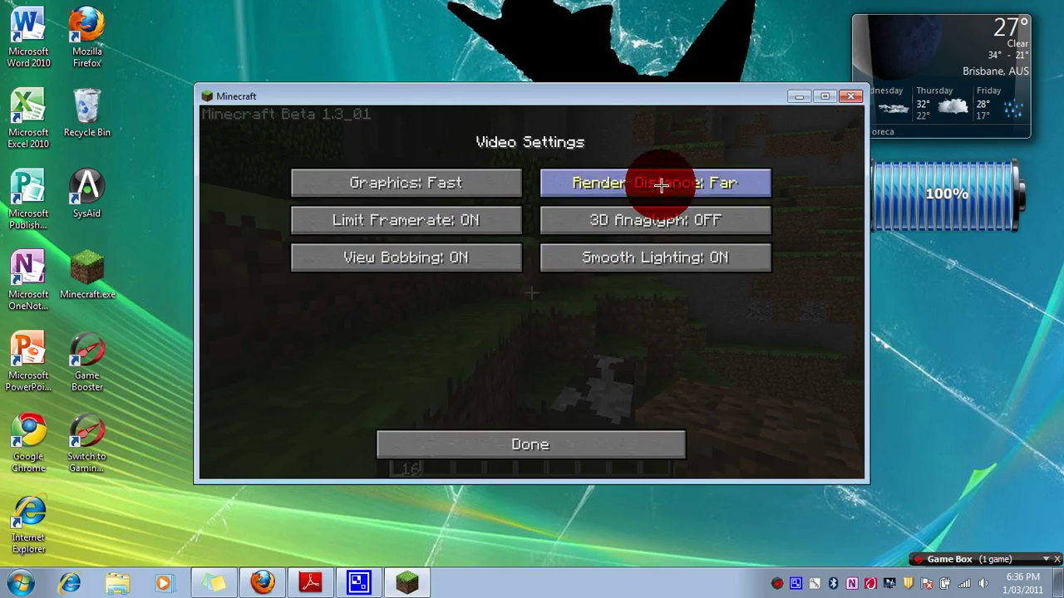
# - Set Render Distance to Short, switch Smooth Lighting and View Bobbing off and back on, and leave the video settings
pyautogui.click(659, 185)
pyautogui.click(659, 185)
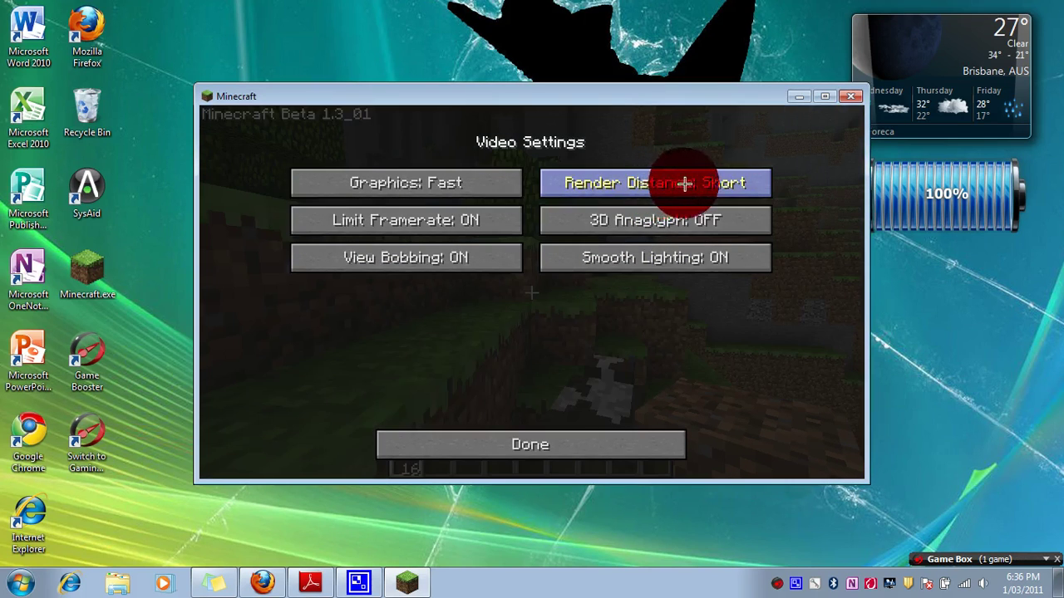
pyautogui.click(720, 262)
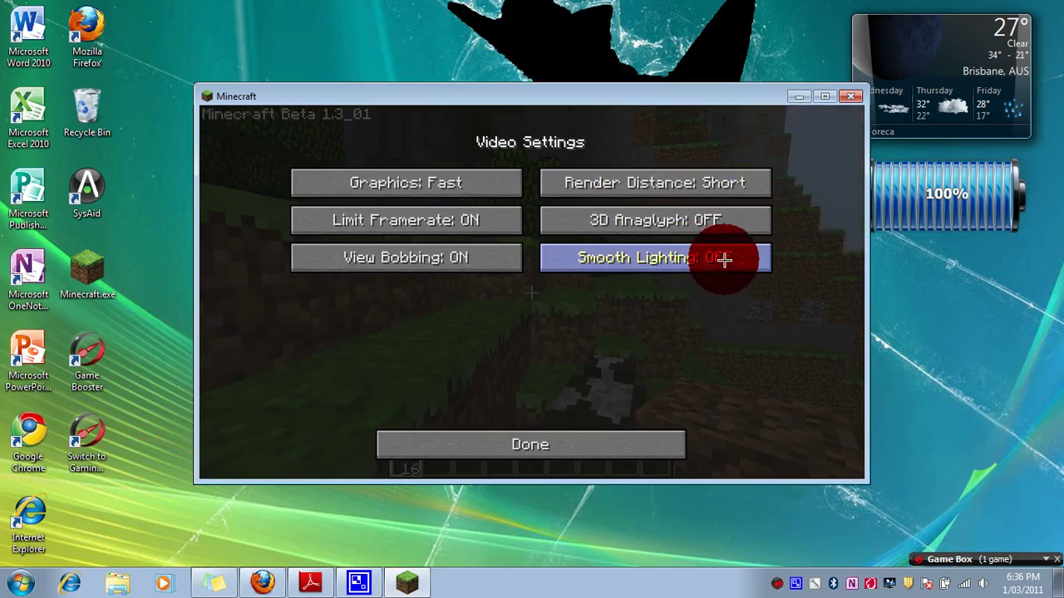
pyautogui.click(640, 259)
pyautogui.click(460, 265)
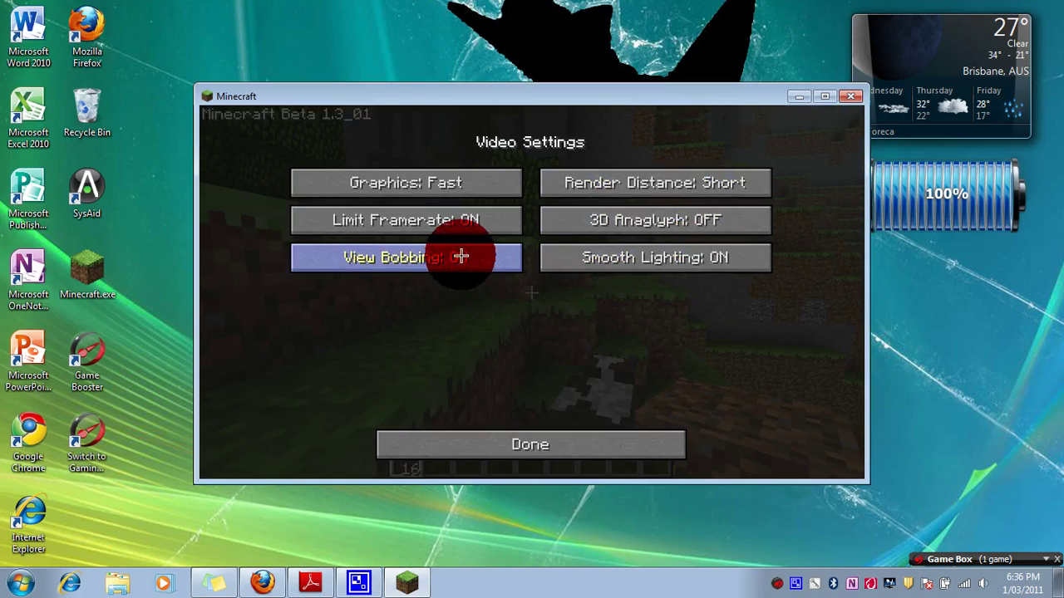
pyautogui.click(475, 257)
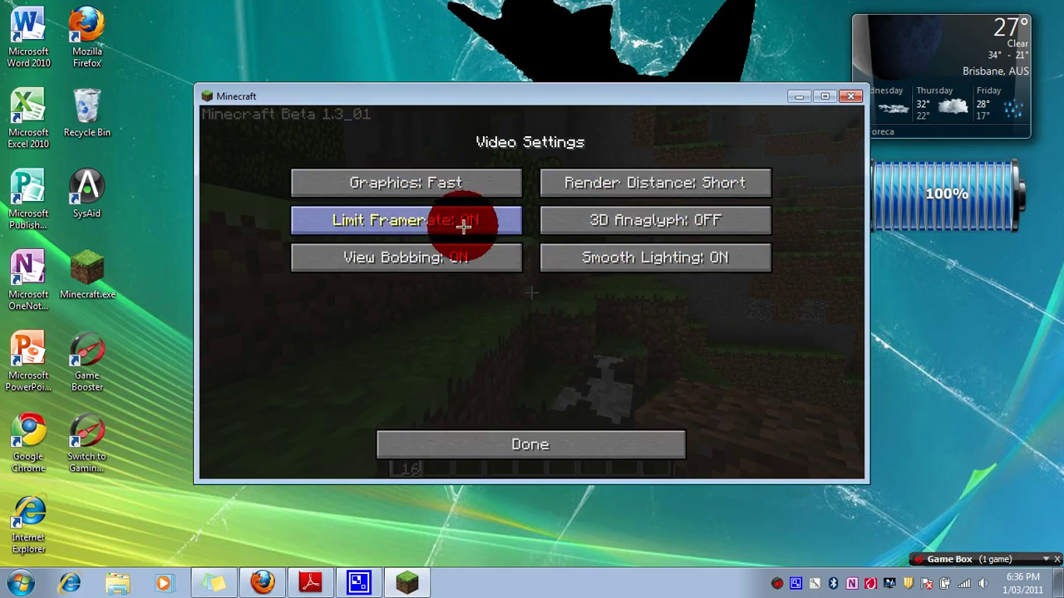
pyautogui.click(515, 442)
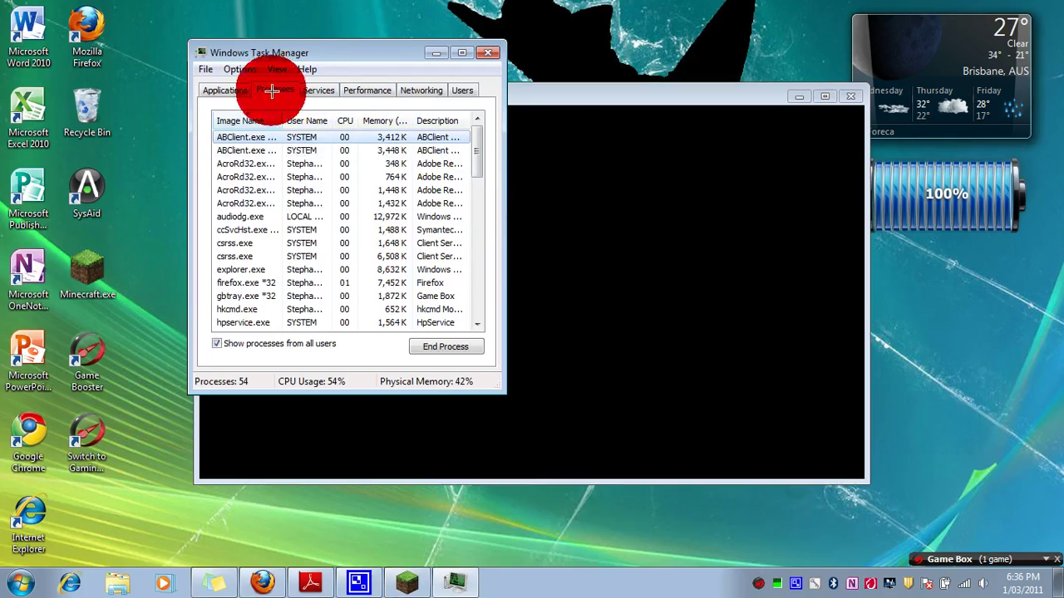
# - Locate Minecraft's javaw.exe process in Task Manager from the running application, view its priority options, and close Task Manager
pyautogui.click(240, 91)
pyautogui.rightClick(260, 162)
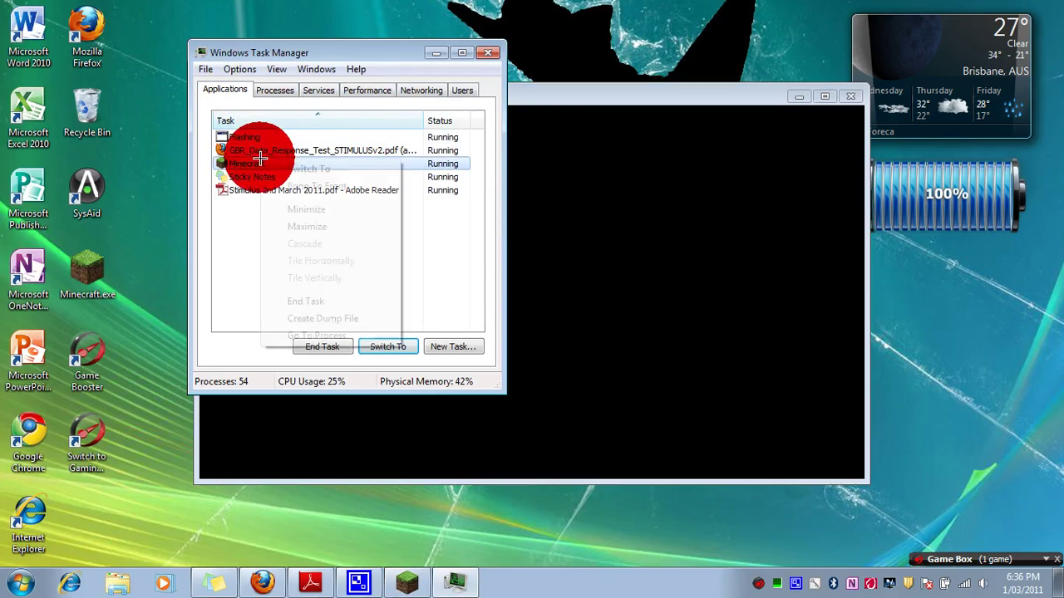
pyautogui.click(322, 335)
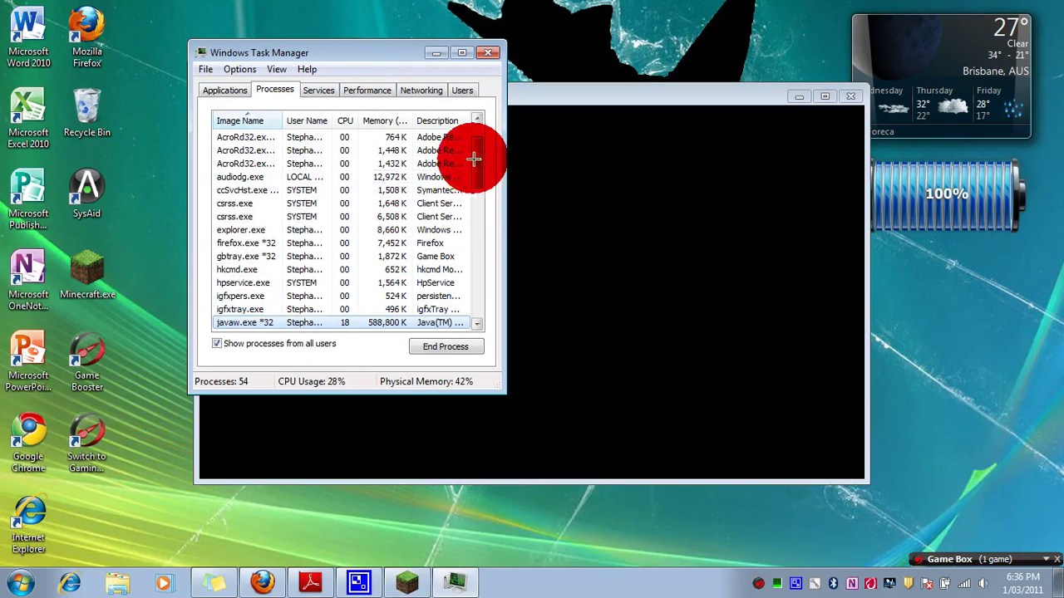
pyautogui.moveTo(475, 159); pyautogui.dragTo(477, 183)
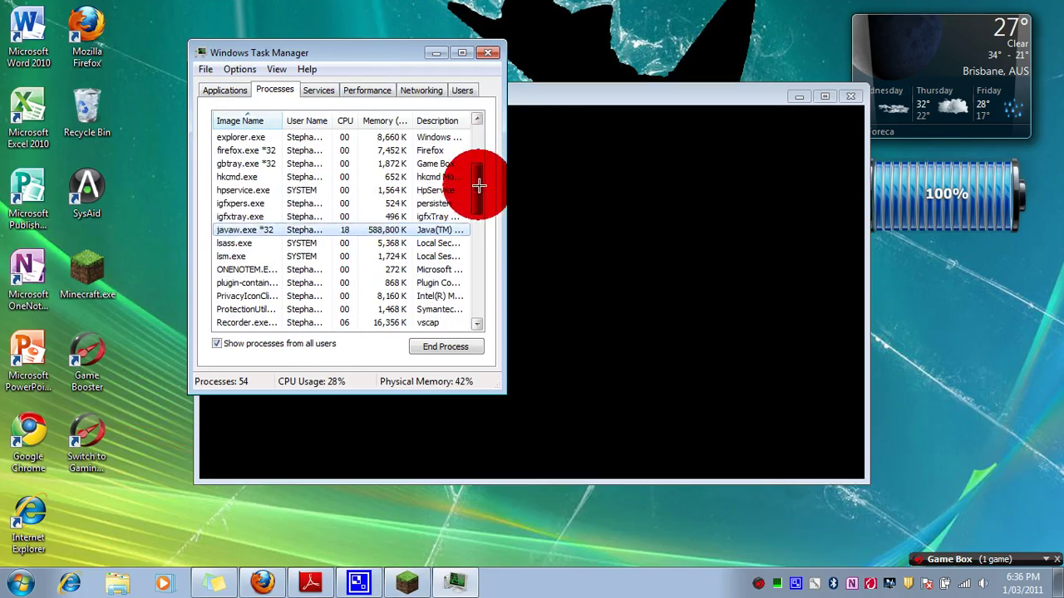
pyautogui.rightClick(262, 231)
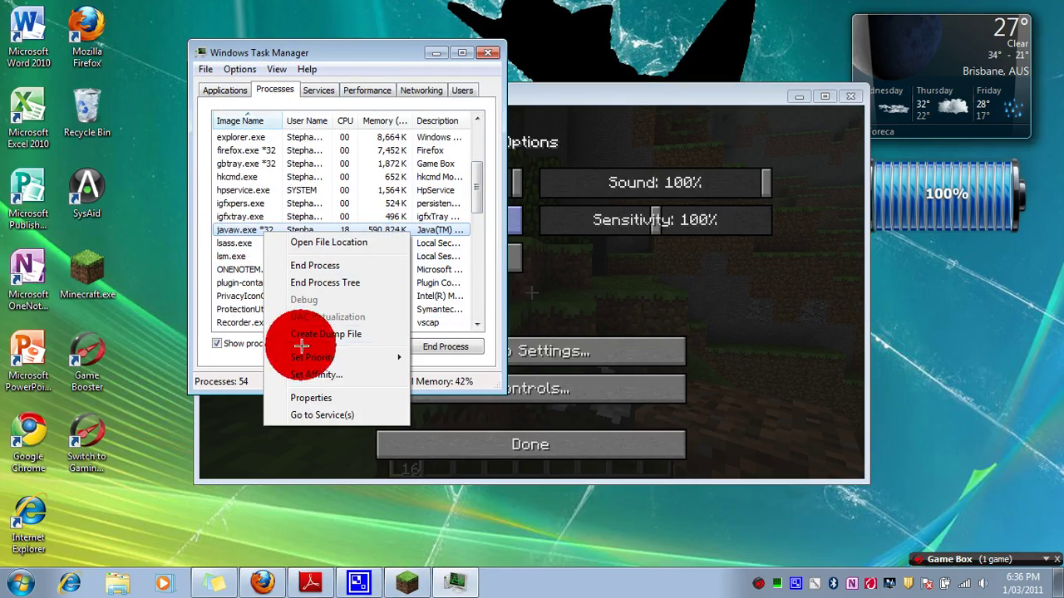
pyautogui.moveTo(302, 356)
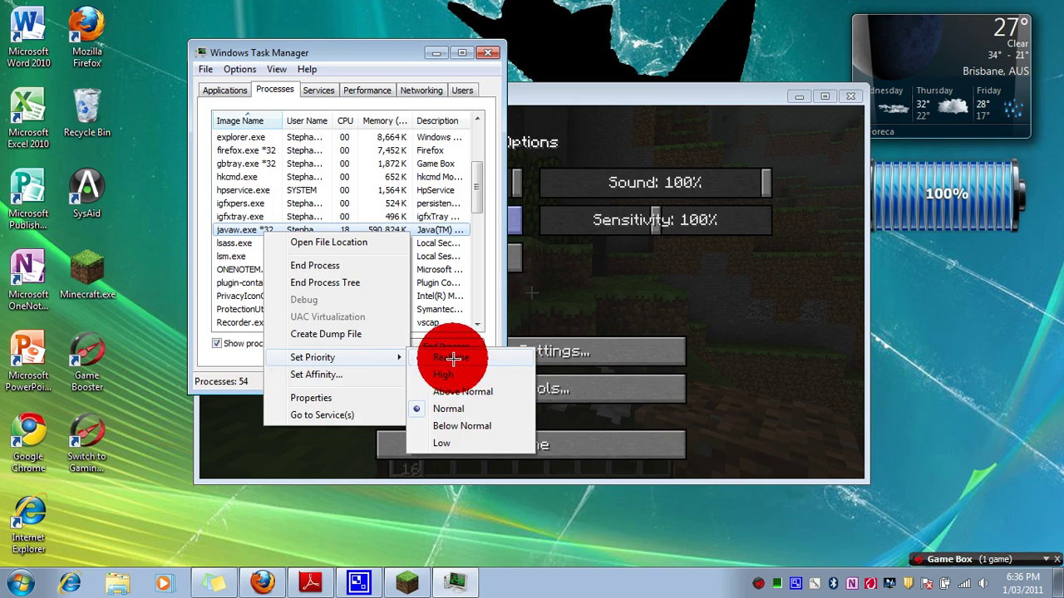
pyautogui.moveTo(477, 190); pyautogui.dragTo(475, 138)
pyautogui.click(488, 52)
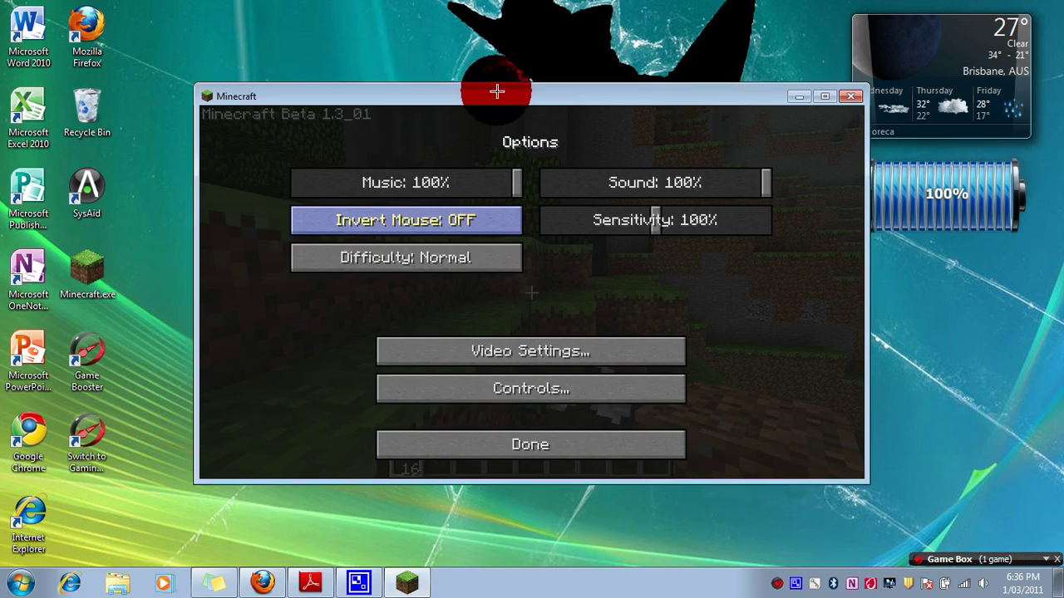
pyautogui.moveTo(497, 92)
pyautogui.mouseDown()
pyautogui.moveTo(485, 71)
pyautogui.moveTo(493, 73)
pyautogui.mouseUp()
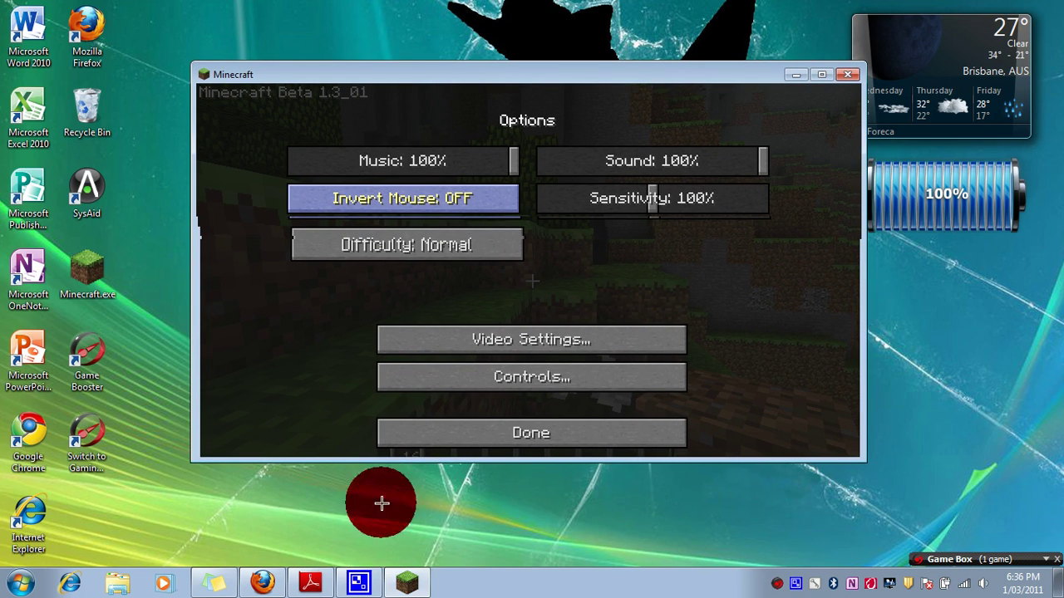
pyautogui.click(796, 584)
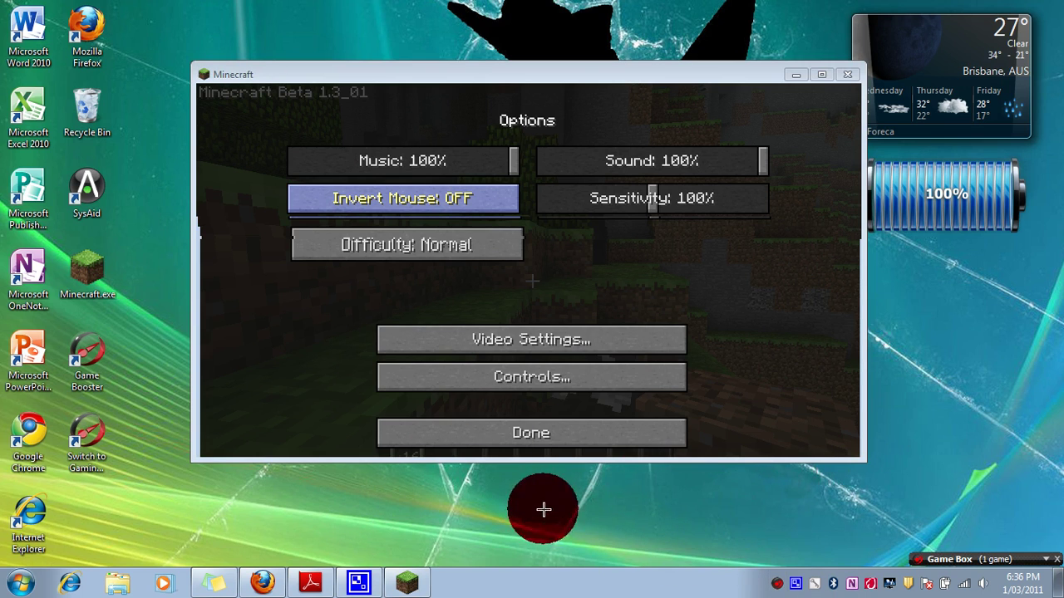
pyautogui.rightClick(790, 581)
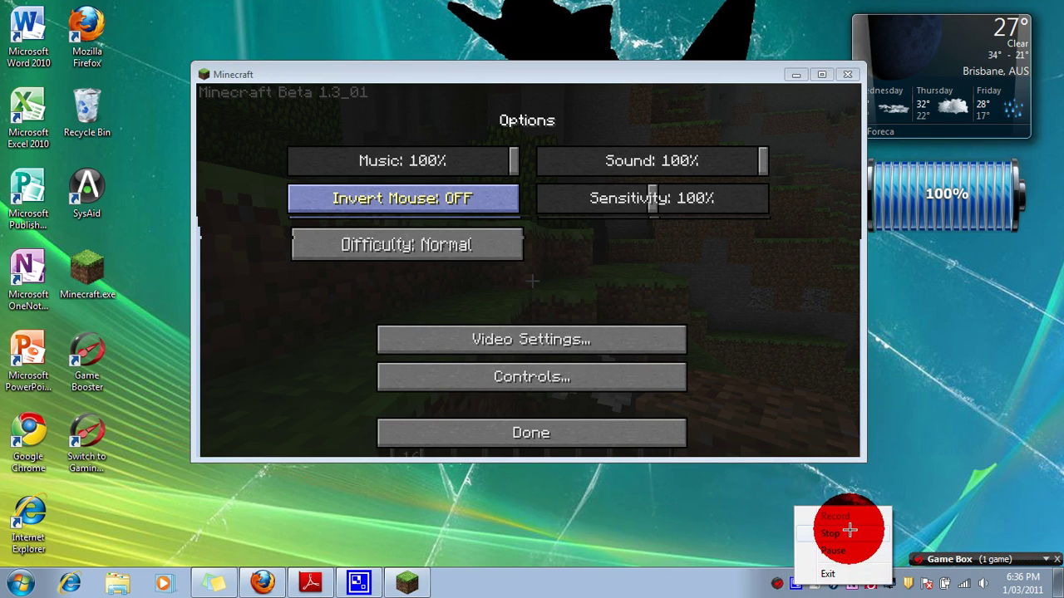